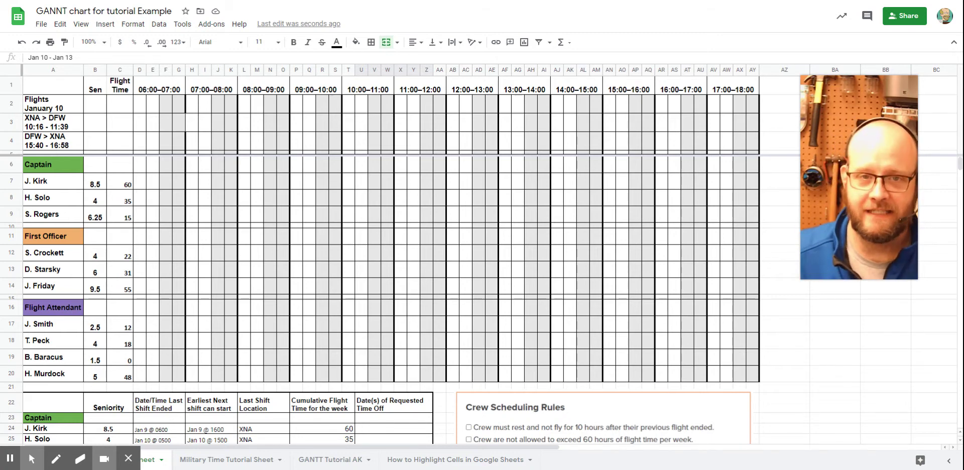
Fill cells Q3:AB3 in the XNA > DFW flight row with blue to mark the 09:15–12:15 duty window.
click(34, 127)
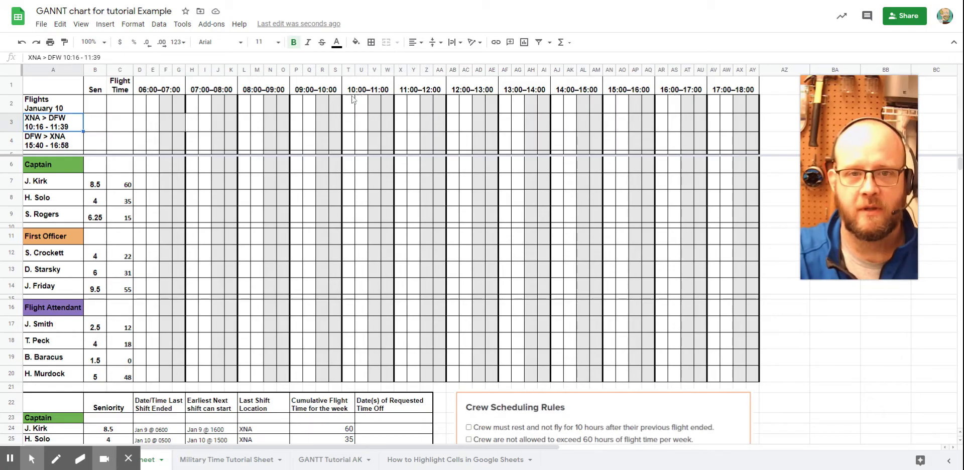
click(350, 130)
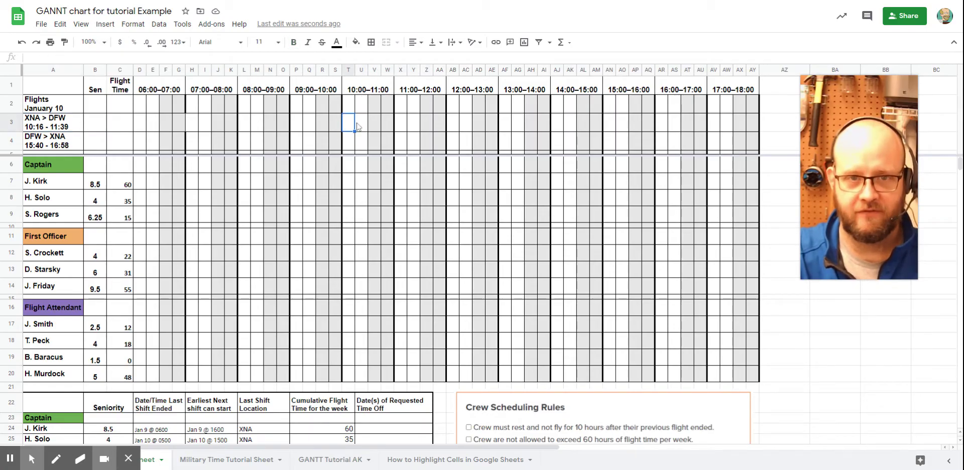
click(363, 124)
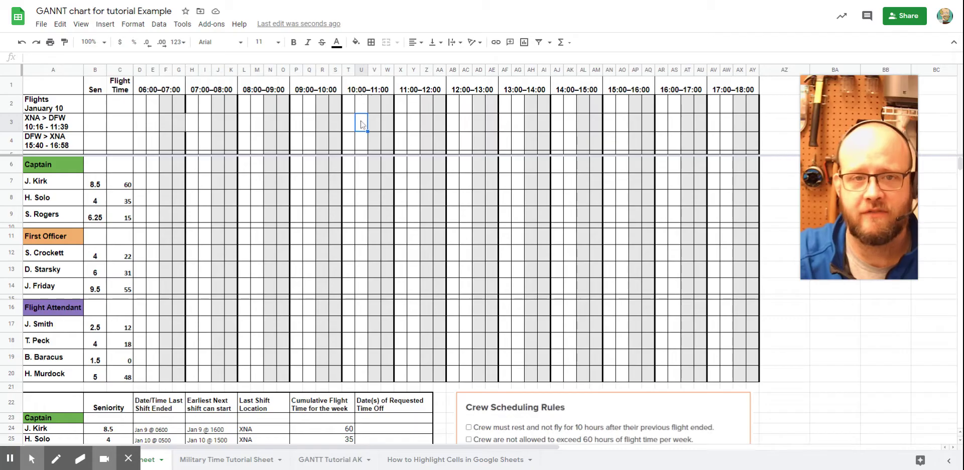
click(308, 129)
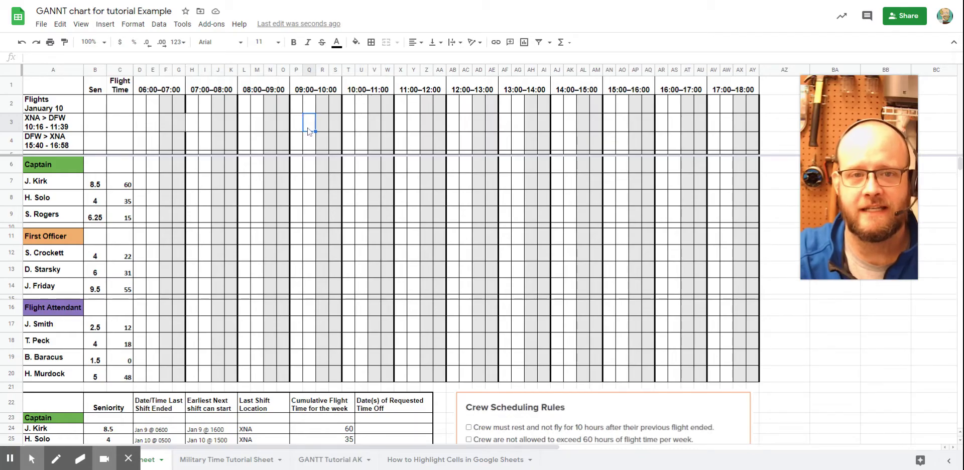
drag(309, 130, 428, 125)
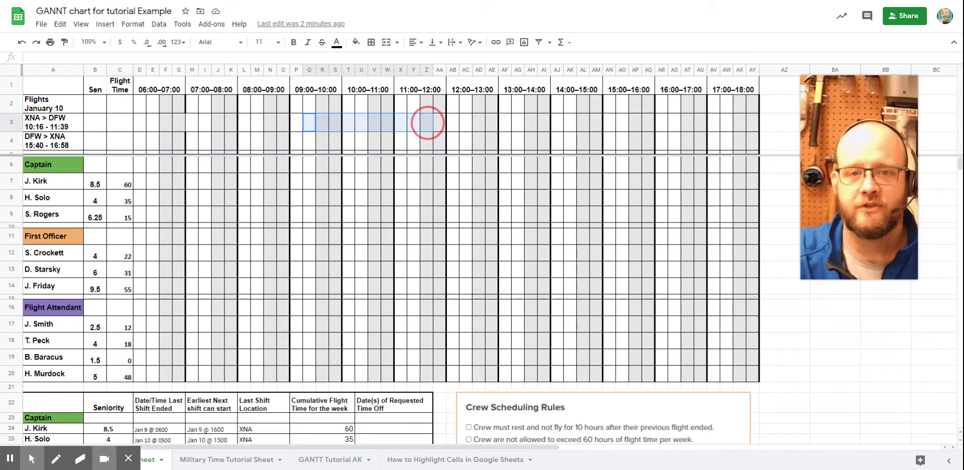
drag(427, 123, 455, 123)
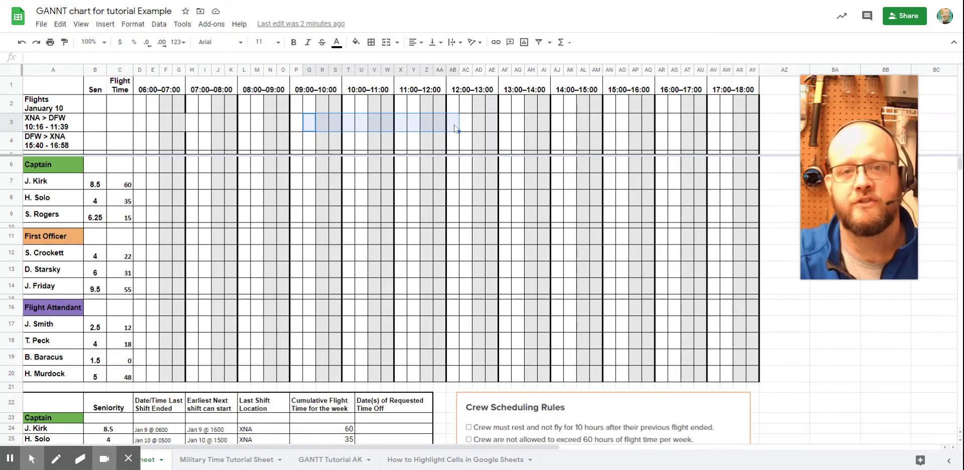
click(356, 42)
click(437, 91)
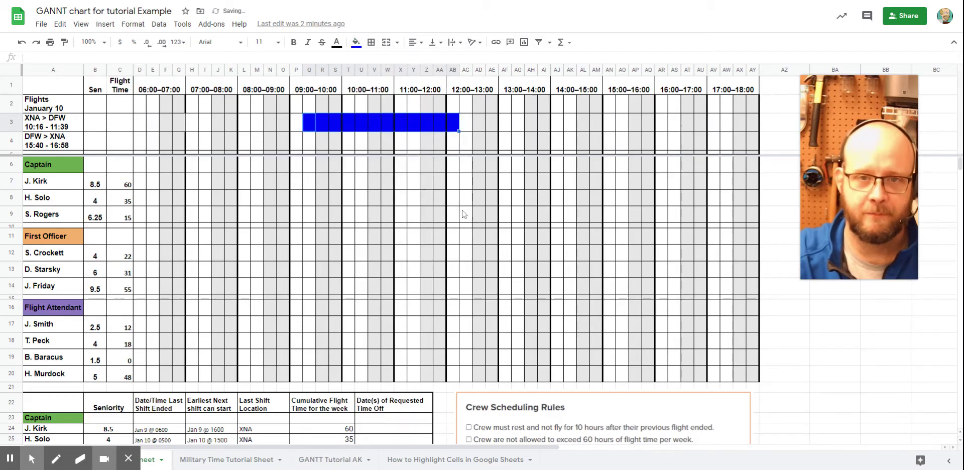
click(463, 213)
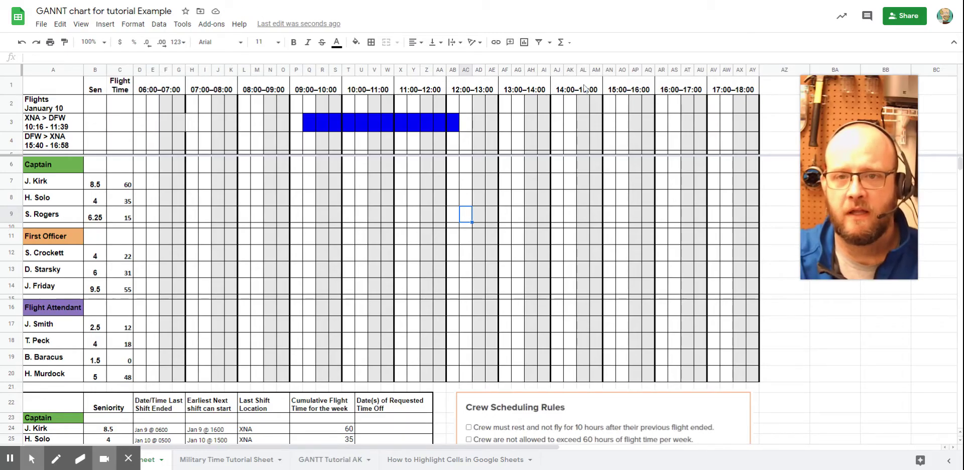
Fill cells AL4:AW4 in the DFW > XNA flight row with blue to mark the 14:30–17:30 duty window.
click(635, 145)
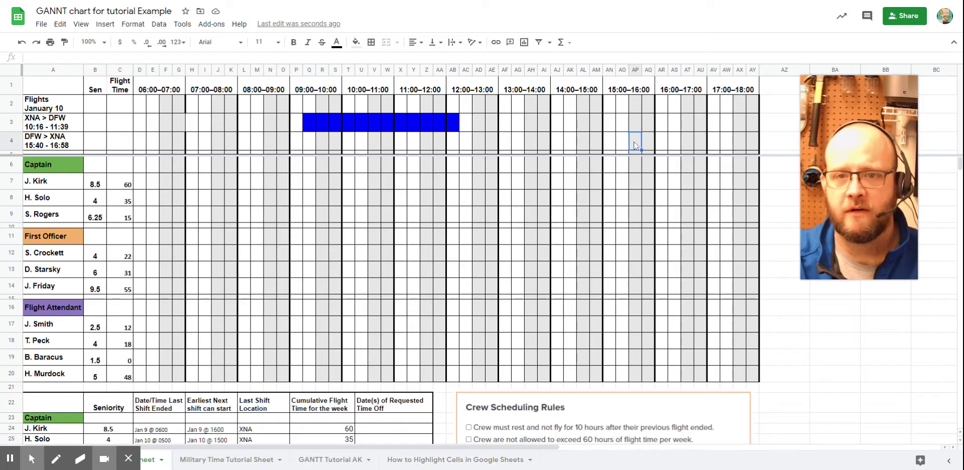
click(582, 145)
drag(584, 145, 725, 149)
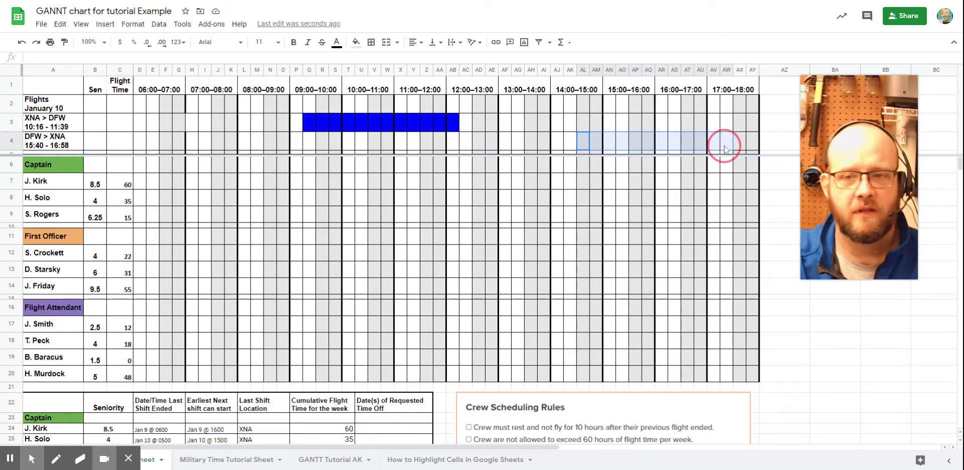
click(356, 42)
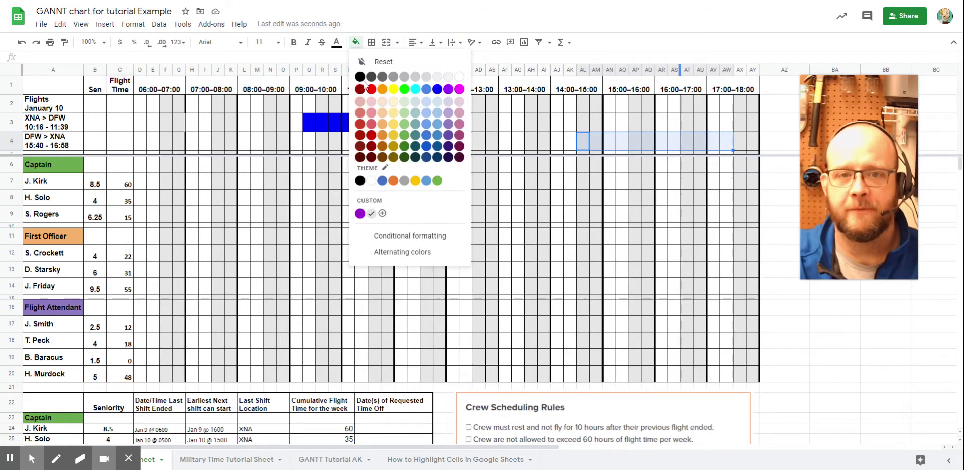
click(438, 90)
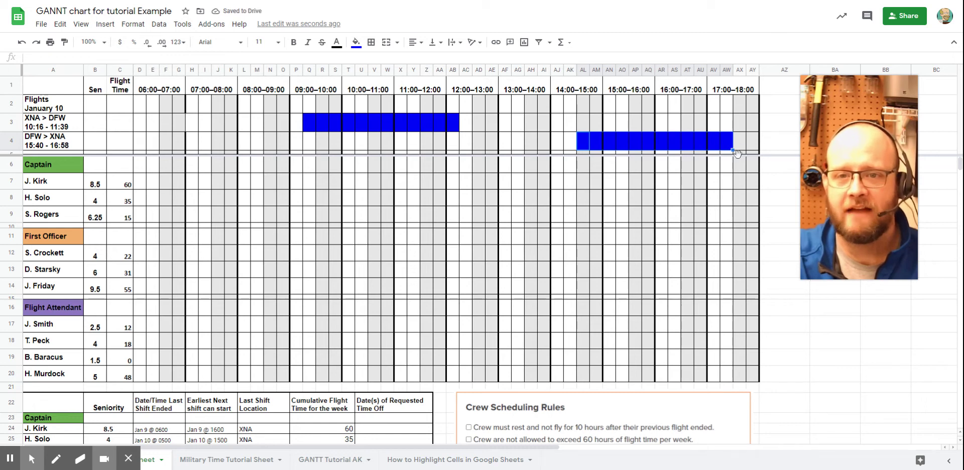
click(451, 207)
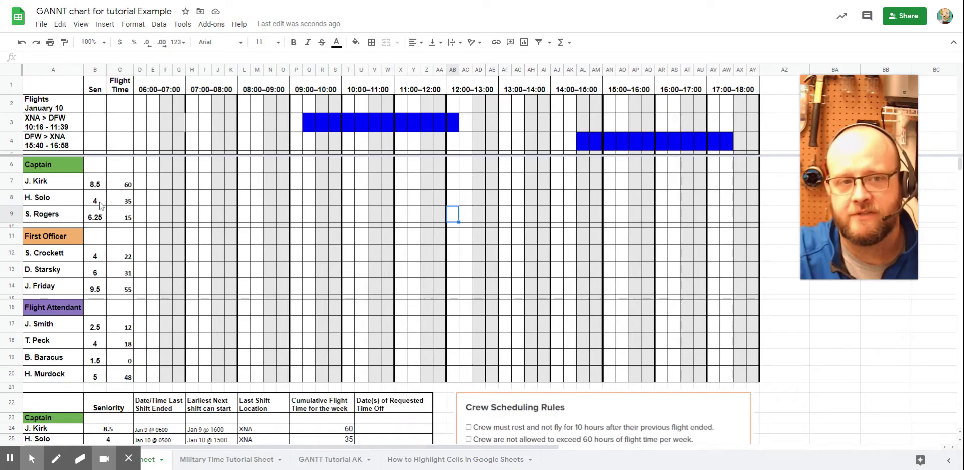
Check the flight time of the captain in row 7 against the crew data table and the Crew Scheduling Rules.
scroll(244, 227, down, 5)
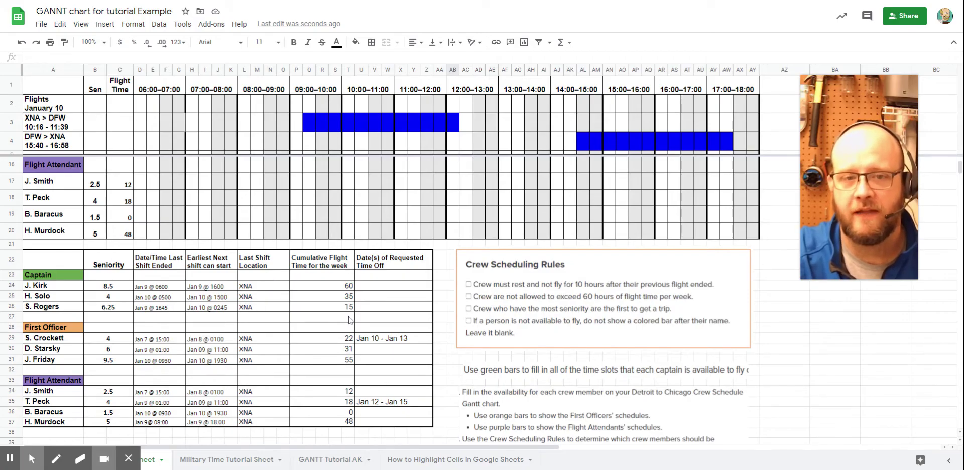
key(ctrl+z)
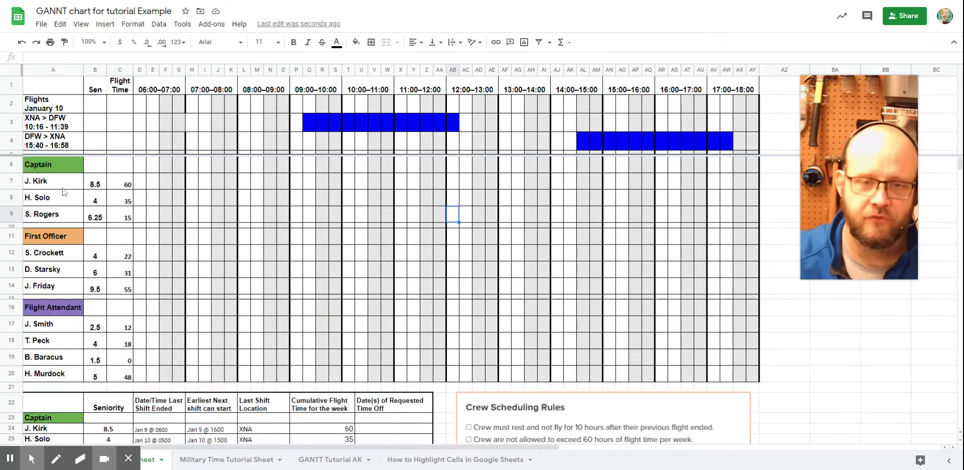
click(117, 188)
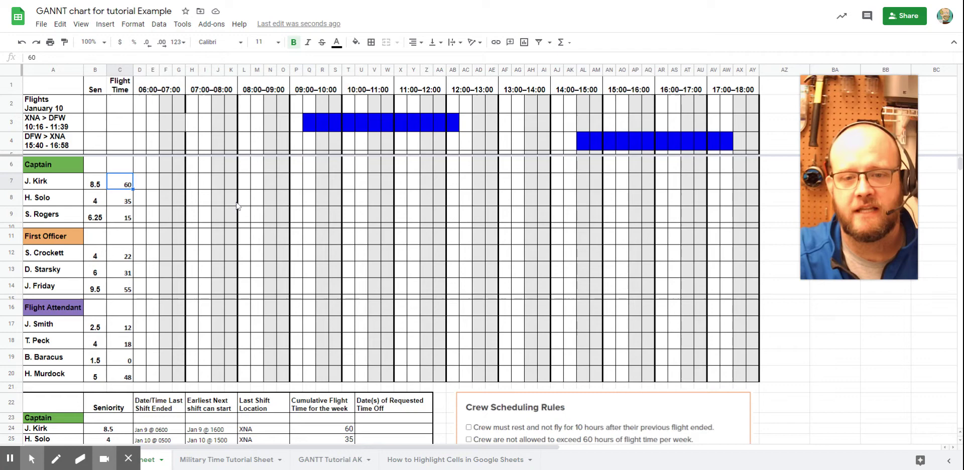
scroll(156, 193, down, 2)
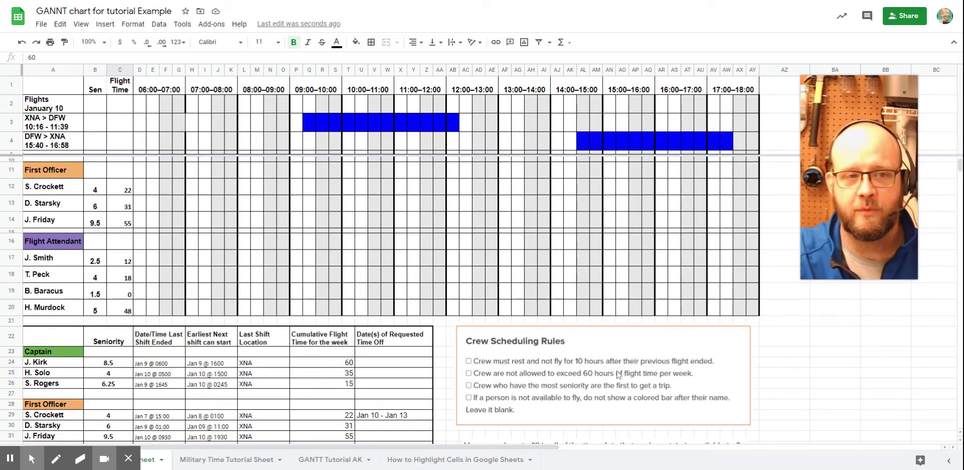
key(ctrl+z)
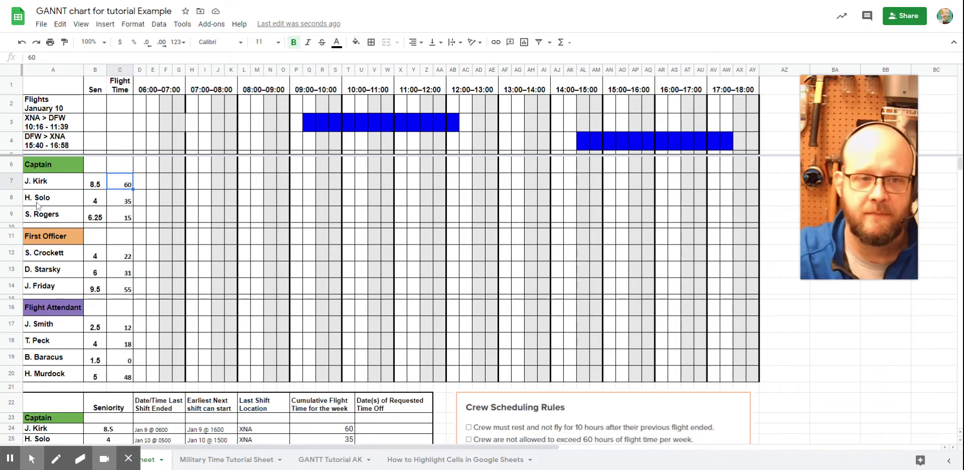
Compare the row 8 captain's flight time, last shift end and earliest next start with both flight windows.
click(122, 202)
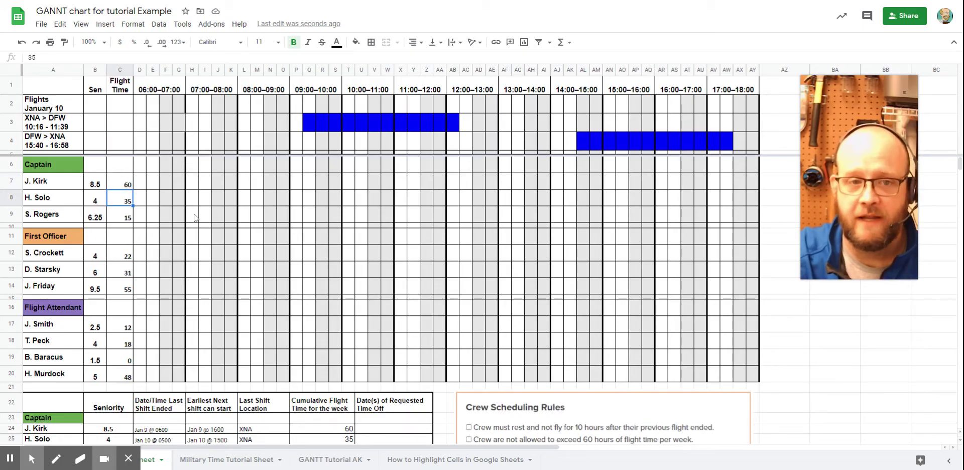
scroll(196, 219, down, 3)
scroll(180, 286, up, 1)
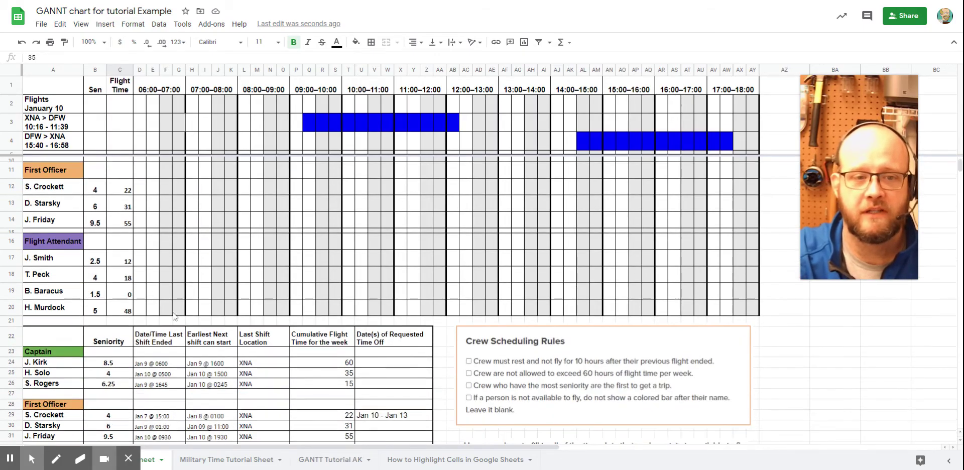
click(152, 375)
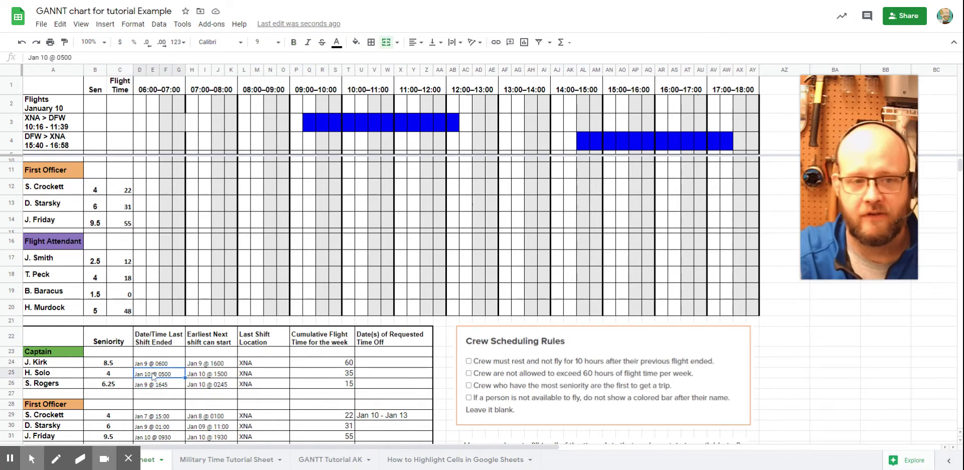
click(227, 375)
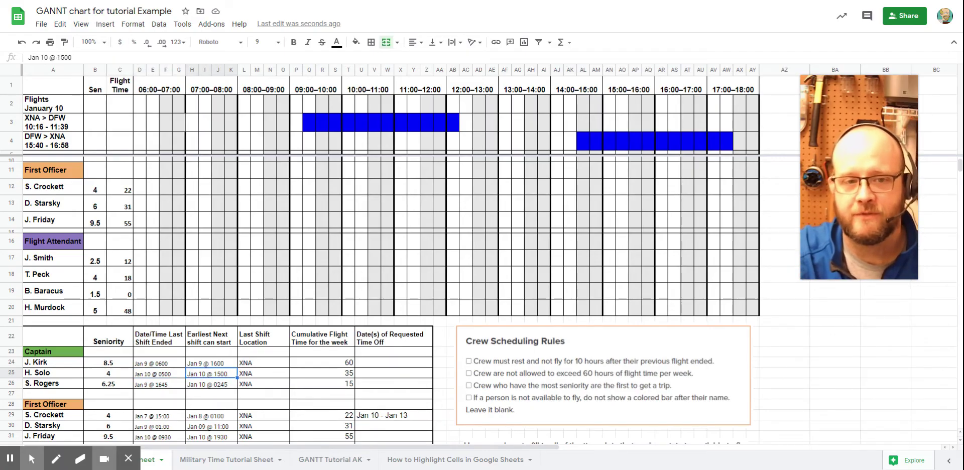
scroll(228, 377, up, 3)
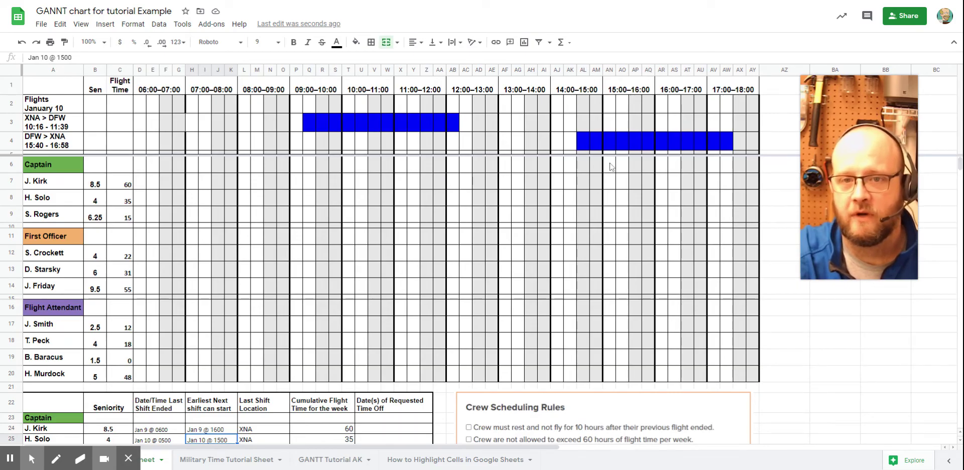
click(610, 199)
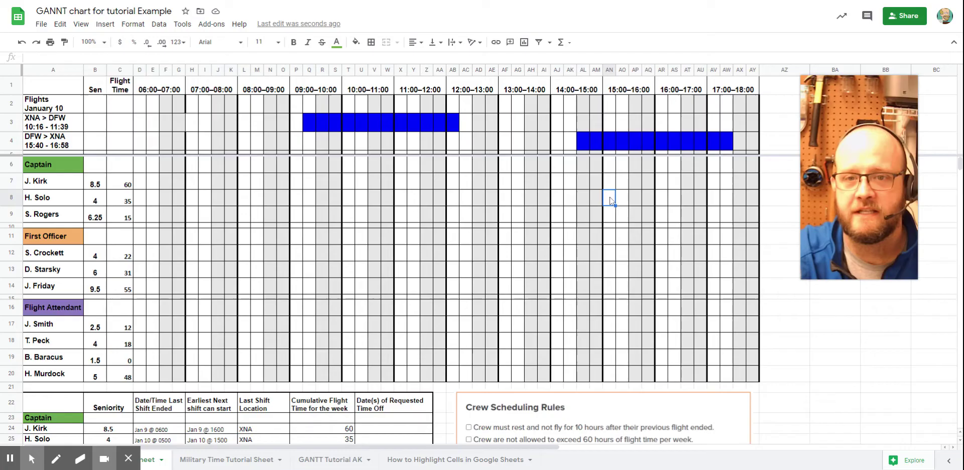
drag(610, 199, 681, 203)
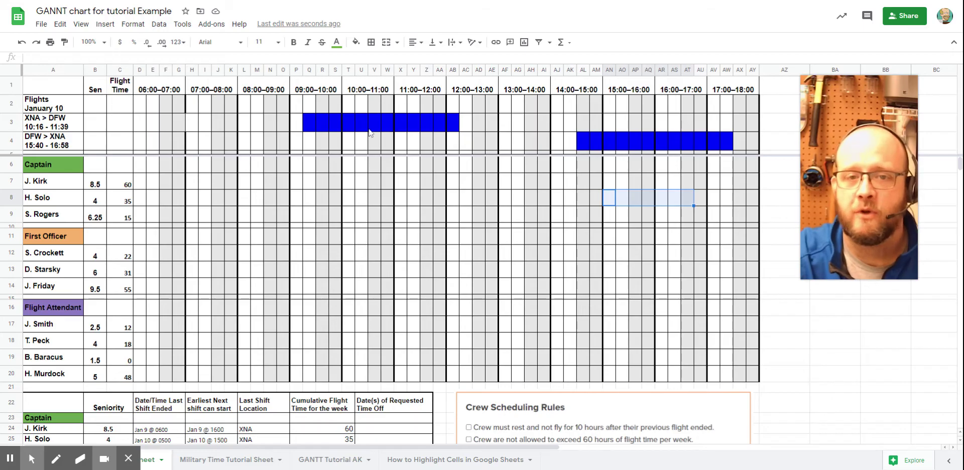
click(611, 203)
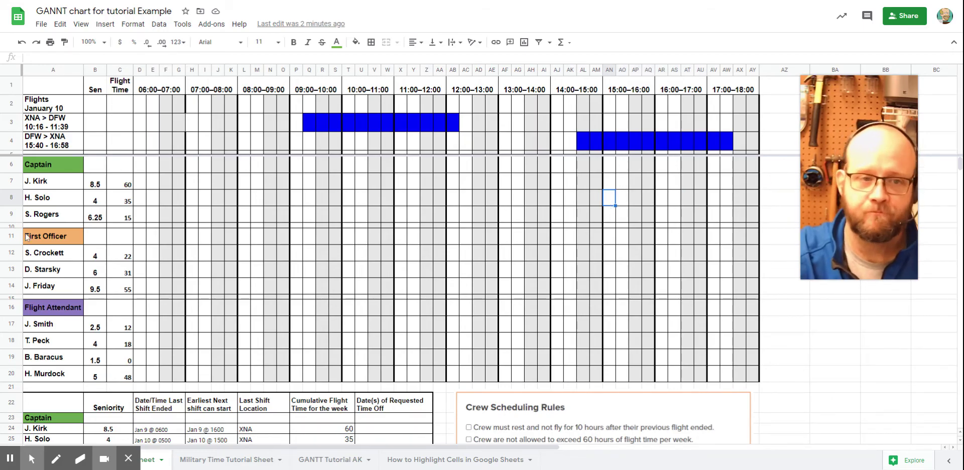
Check the row 9 captain's flight time and earliest start, and fill Q9:AB9 with bright green for the XNA > DFW flight.
click(123, 222)
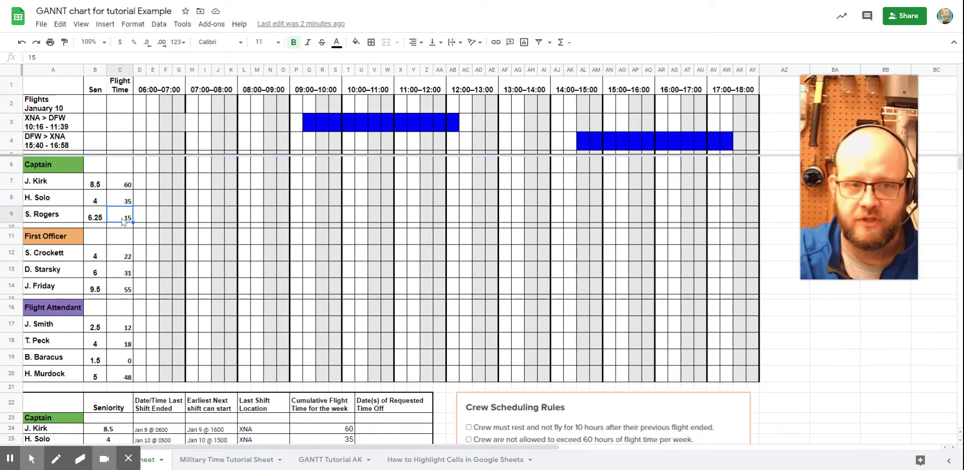
scroll(263, 258, down, 1)
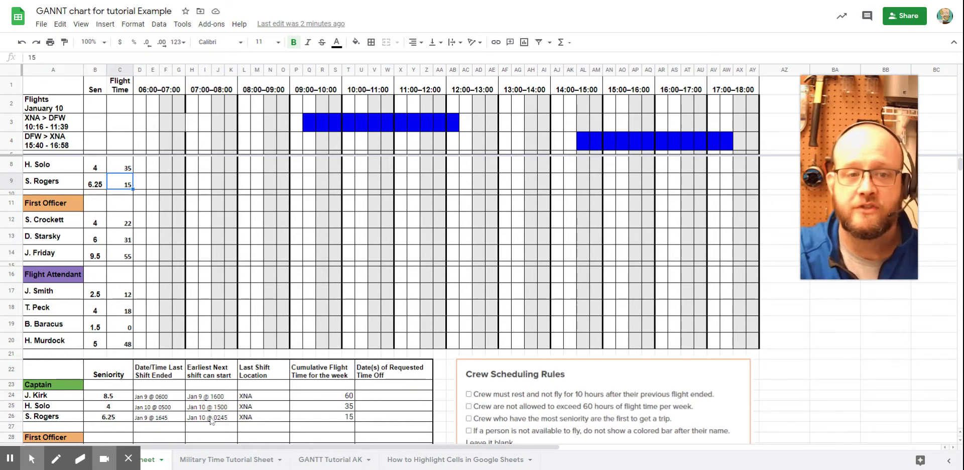
scroll(231, 429, up, 1)
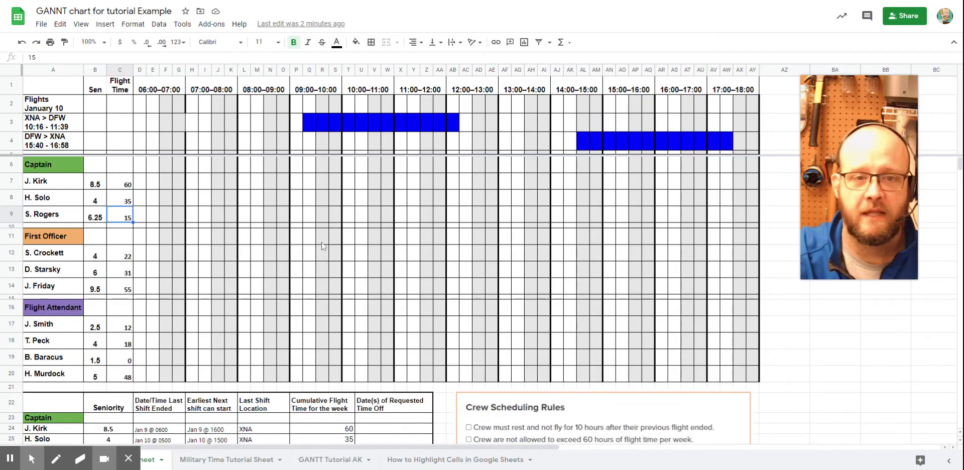
drag(309, 214, 468, 216)
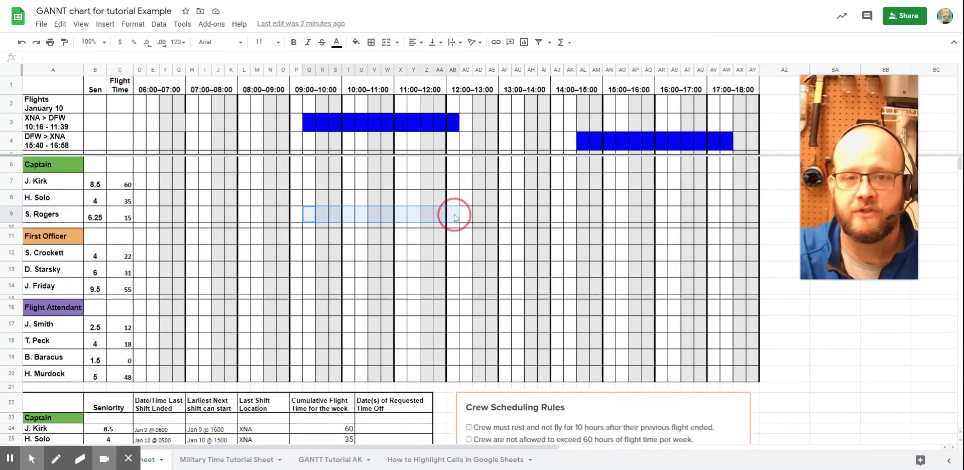
click(356, 42)
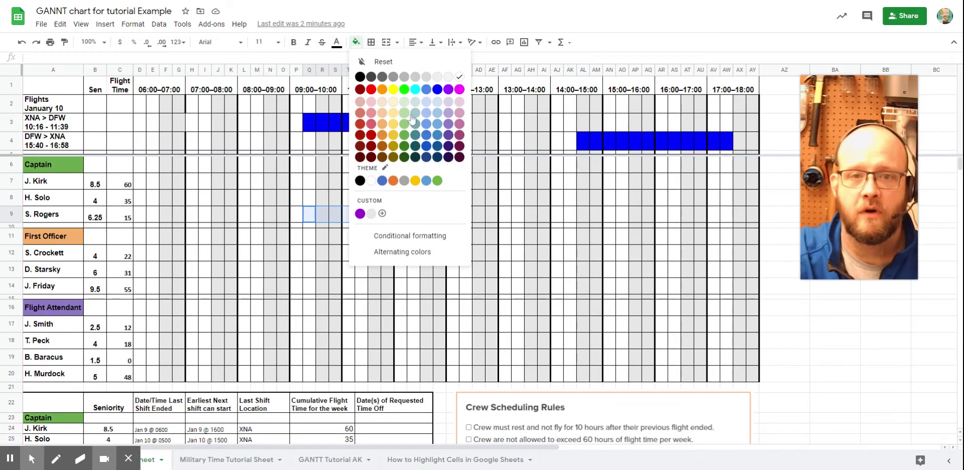
click(403, 89)
Fill AL9:AW9 in the same captain's row with bright green for the DFW > XNA flight.
click(583, 216)
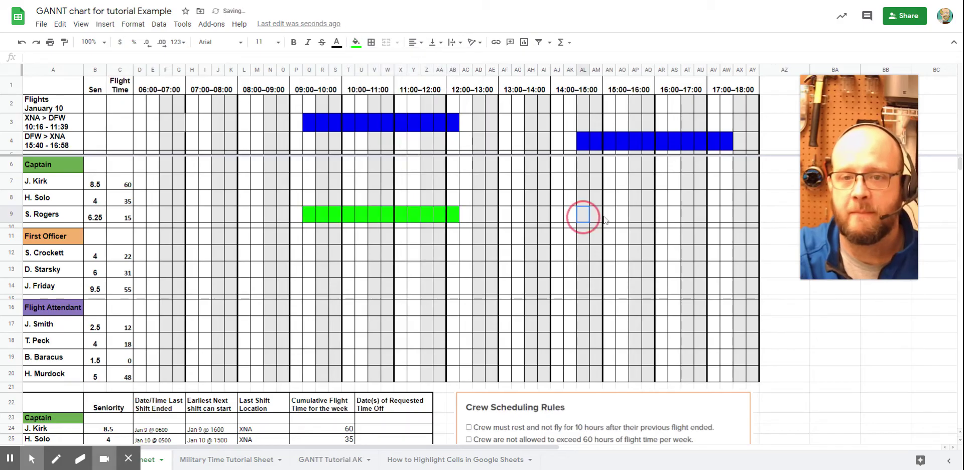
drag(604, 220, 727, 216)
click(356, 41)
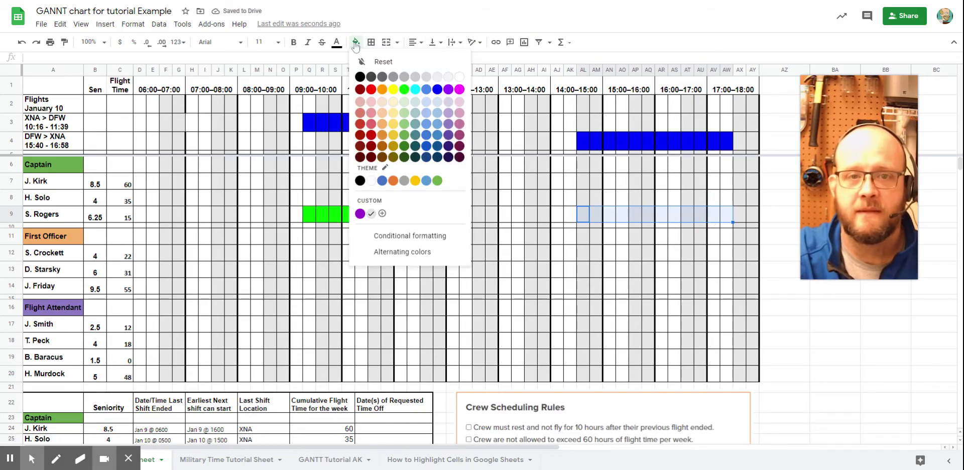
click(403, 89)
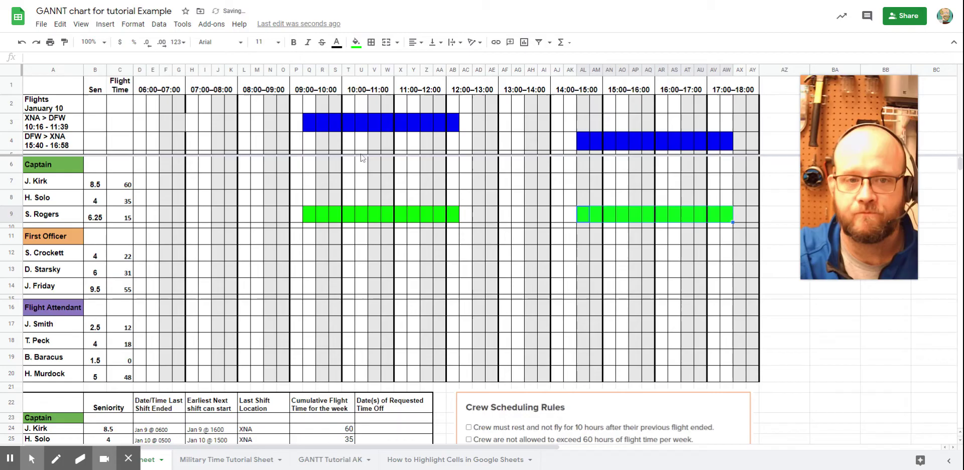
Check the first officers' flight times, shift data and requested time off against both flight windows and the Crew Scheduling Rules.
click(347, 255)
scroll(346, 251, down, 2)
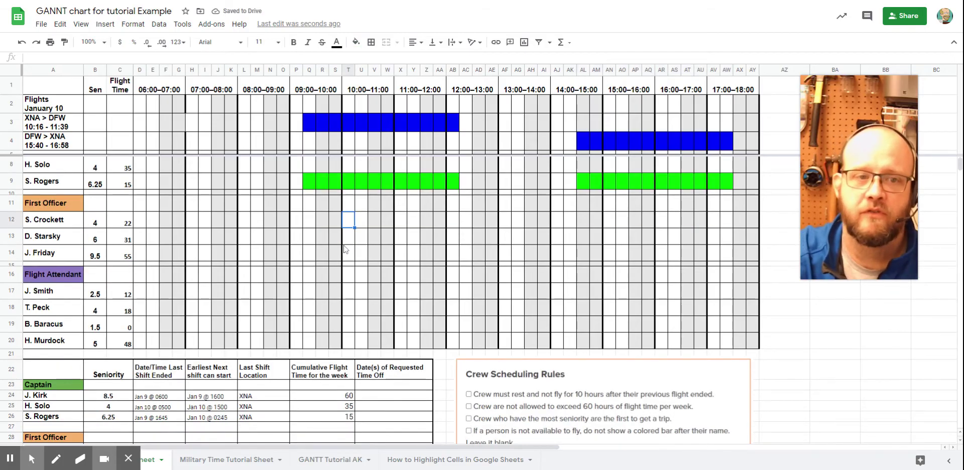
scroll(346, 251, down, 2)
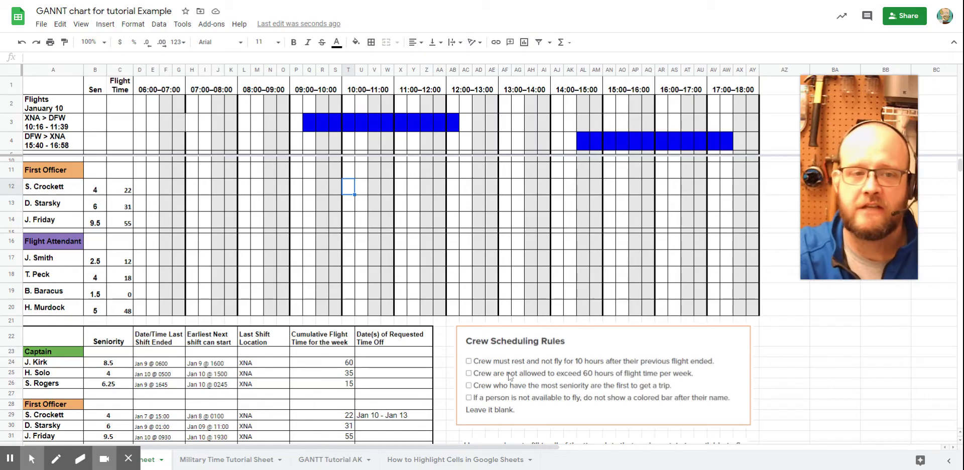
click(129, 223)
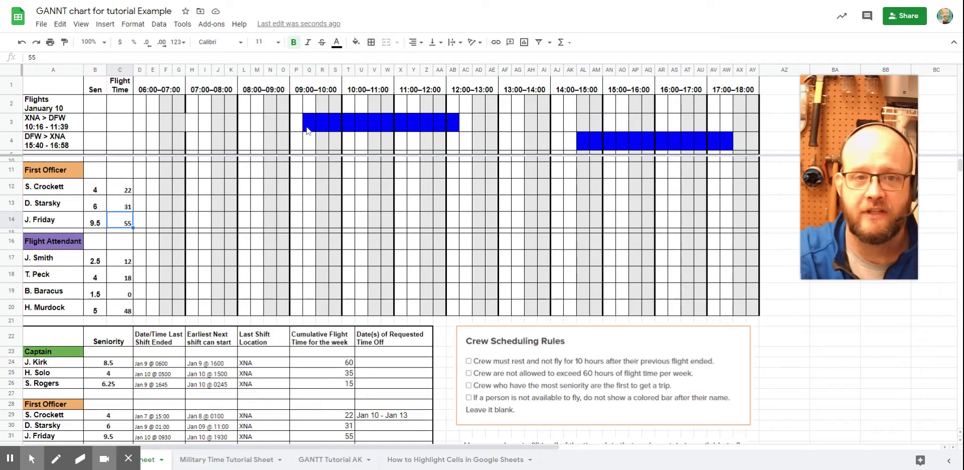
drag(308, 125, 457, 129)
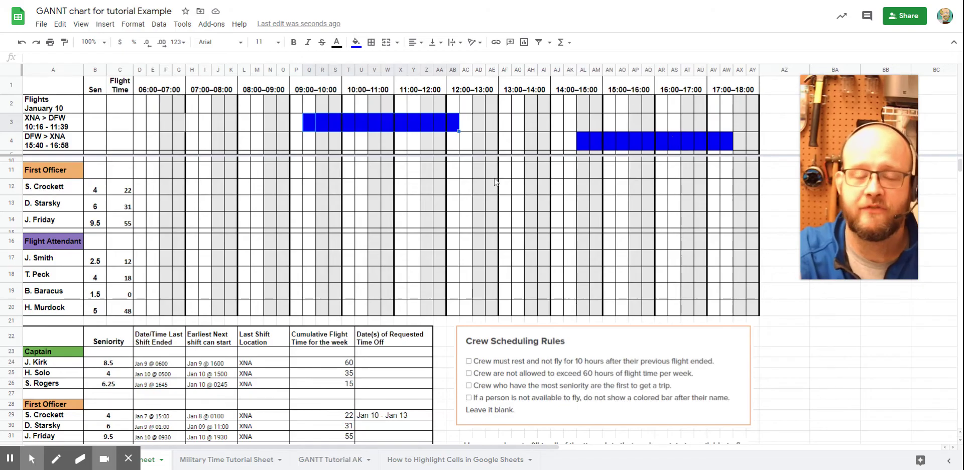
click(120, 225)
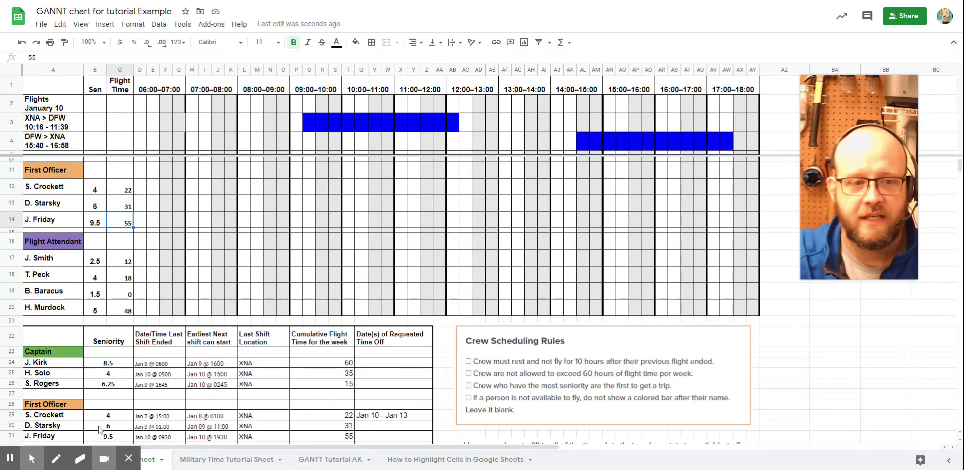
click(387, 419)
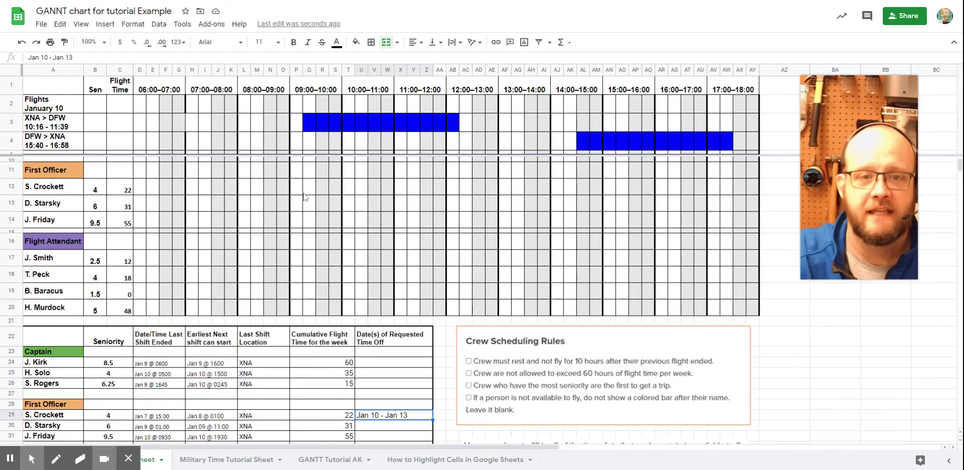
Fill Q13:AB13 and AL13:AW13 with orange to show the row 13 first officer's availability for both flights.
drag(311, 206, 457, 206)
click(356, 42)
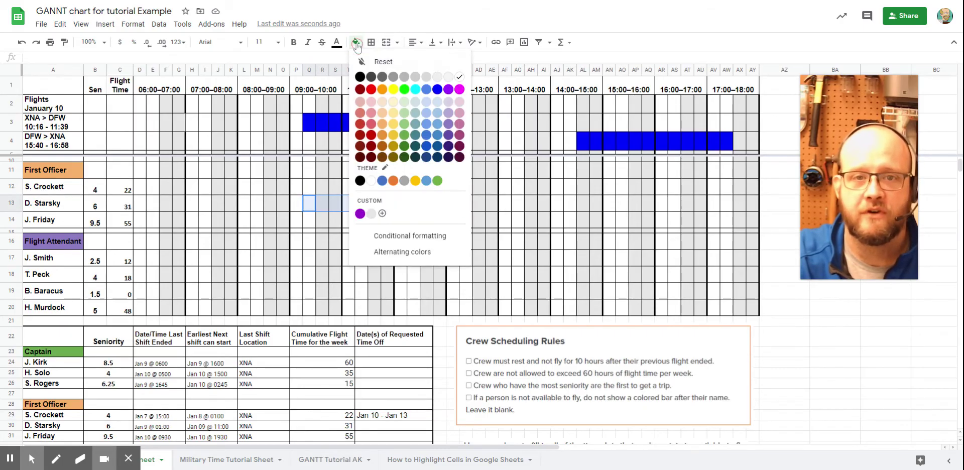
click(384, 97)
drag(582, 206, 729, 206)
click(355, 41)
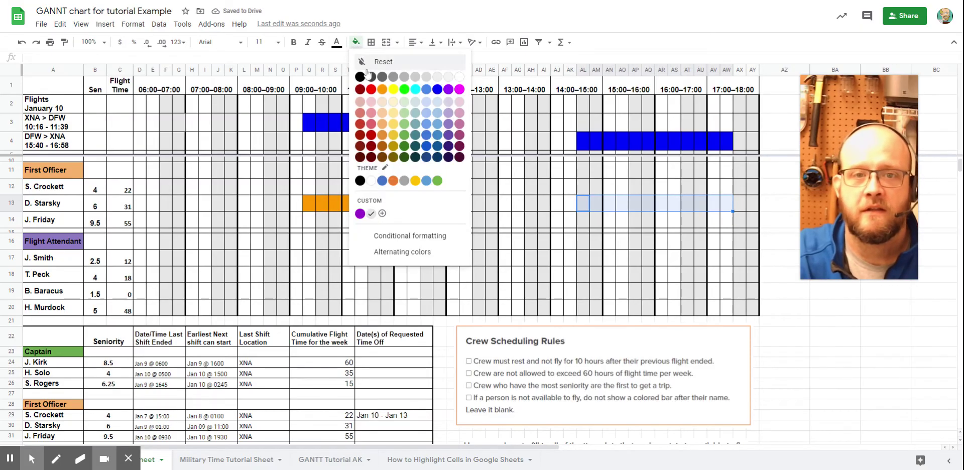
click(384, 97)
click(370, 220)
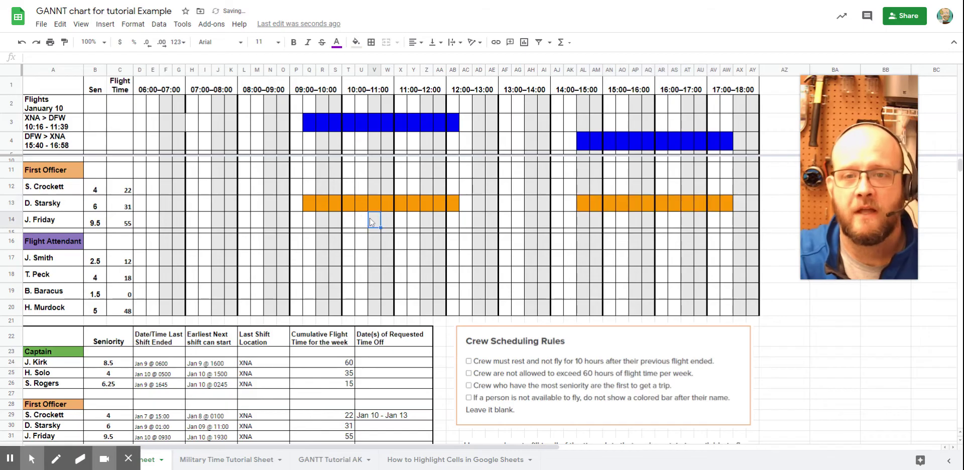
Check the flight attendants' shift data and requested time off, and fill Q17:AB17 with purple for the XNA > DFW flight.
scroll(369, 223, down, 2)
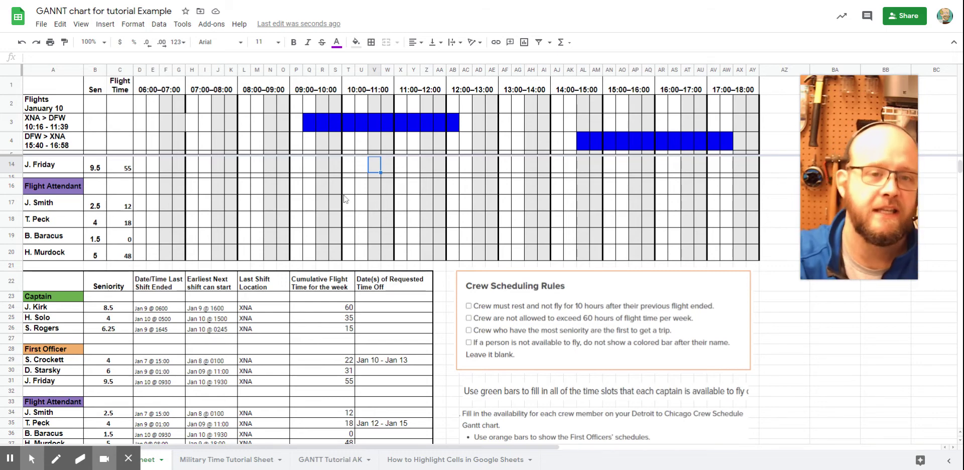
scroll(345, 198, down, 1)
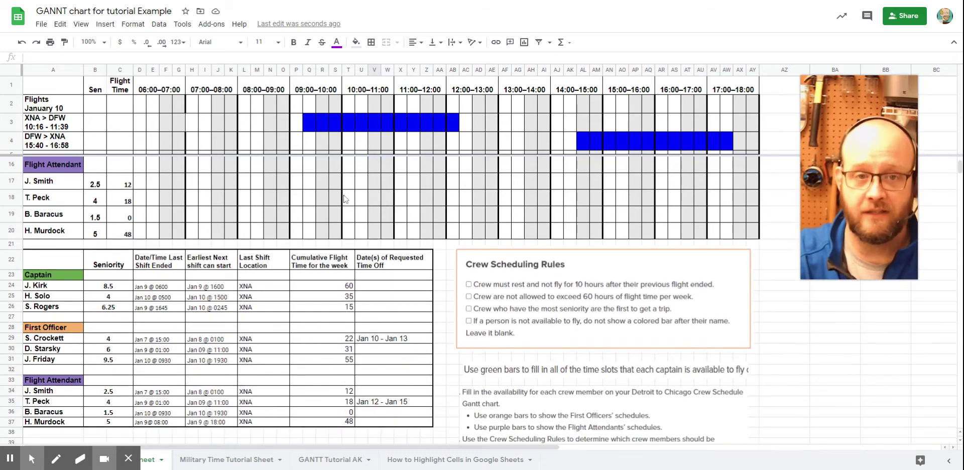
drag(373, 396, 377, 416)
click(376, 402)
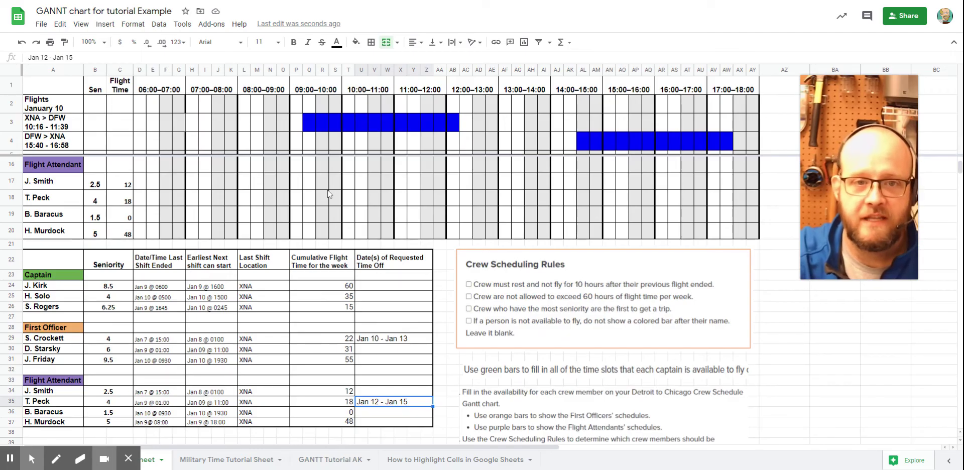
drag(309, 182, 454, 187)
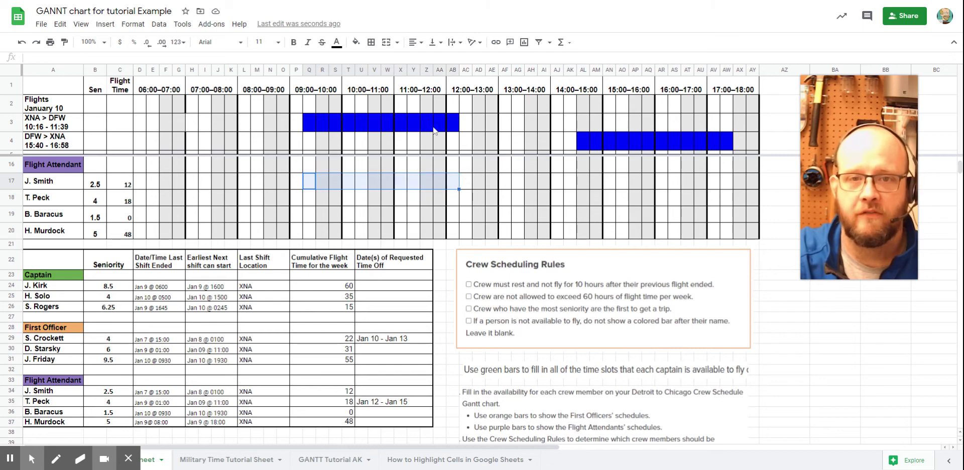
click(355, 41)
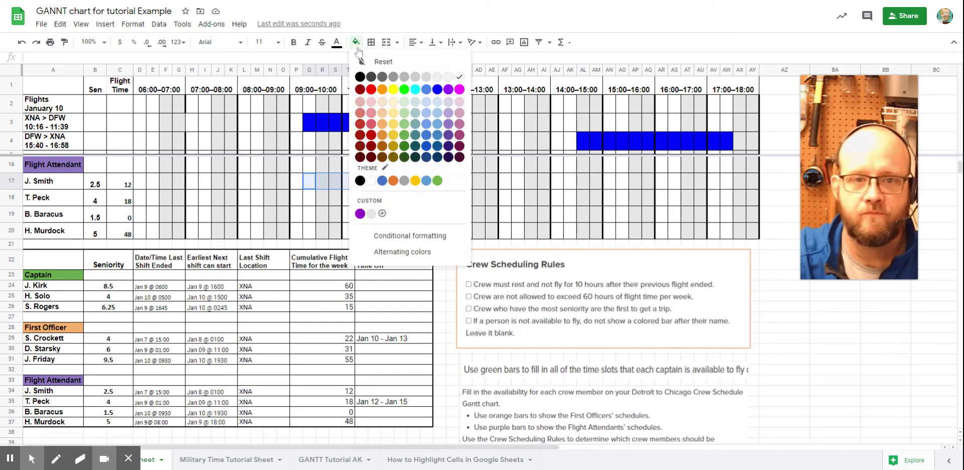
click(448, 89)
Fill Q18:AB18 and Q20:AB20 with purple for the flight attendants available for the XNA > DFW flight.
drag(315, 204, 457, 200)
click(356, 42)
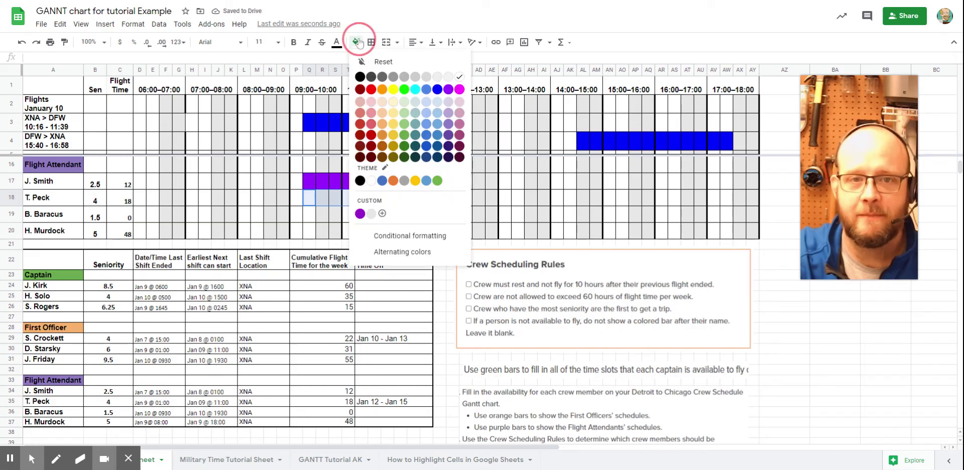
click(448, 89)
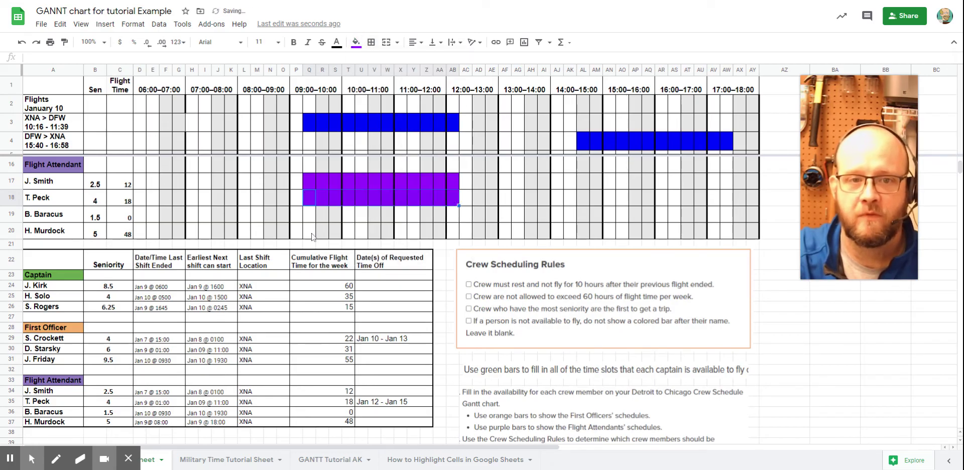
drag(311, 233, 458, 233)
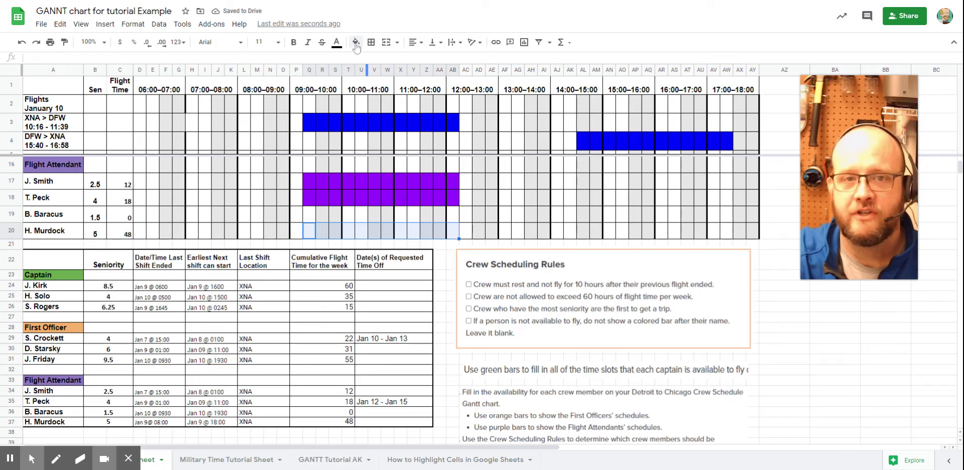
click(355, 42)
click(448, 89)
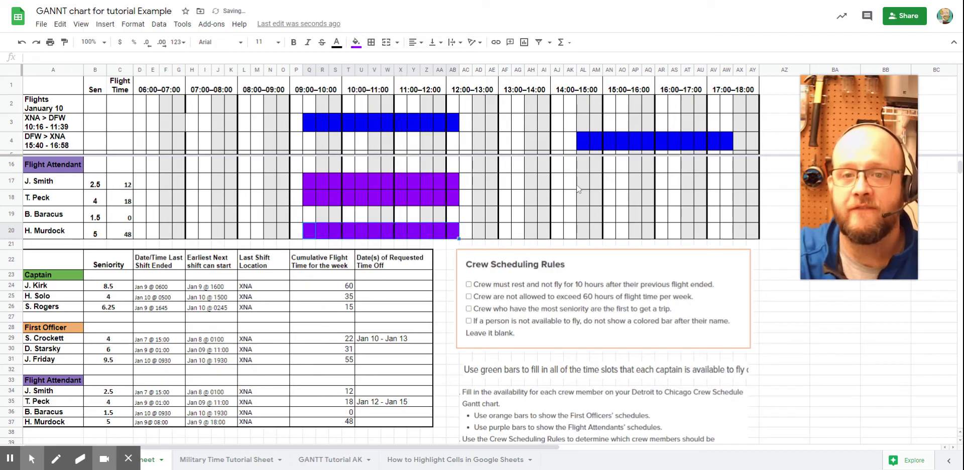
Fill AL17:AW18 and AL20:AW20 with purple for the flight attendants available for the DFW > XNA flight.
drag(583, 182, 727, 204)
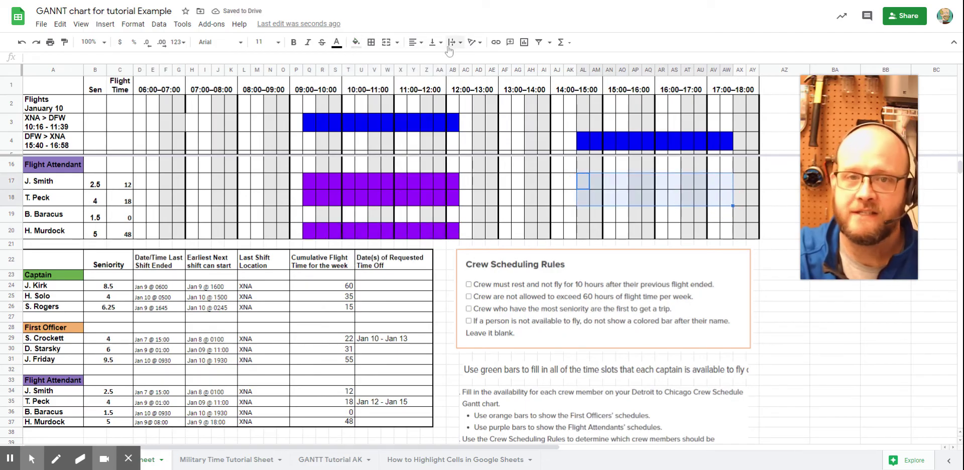
click(356, 42)
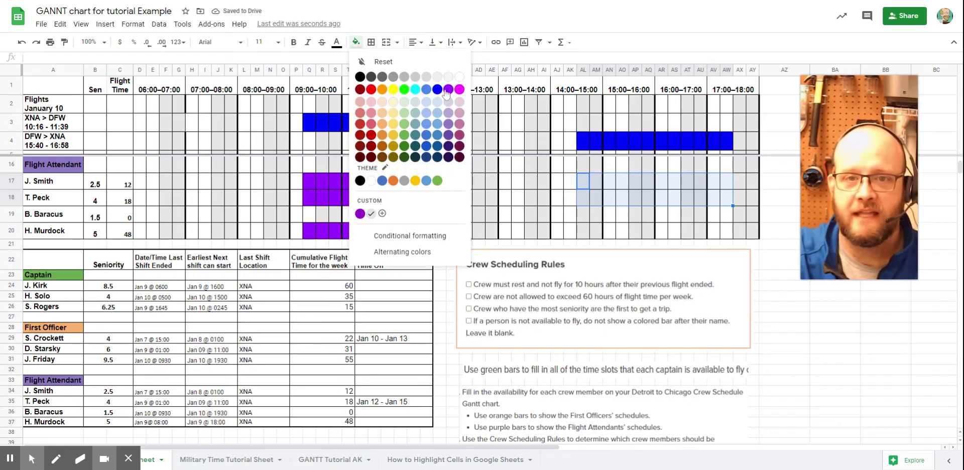
click(449, 90)
drag(583, 232, 728, 234)
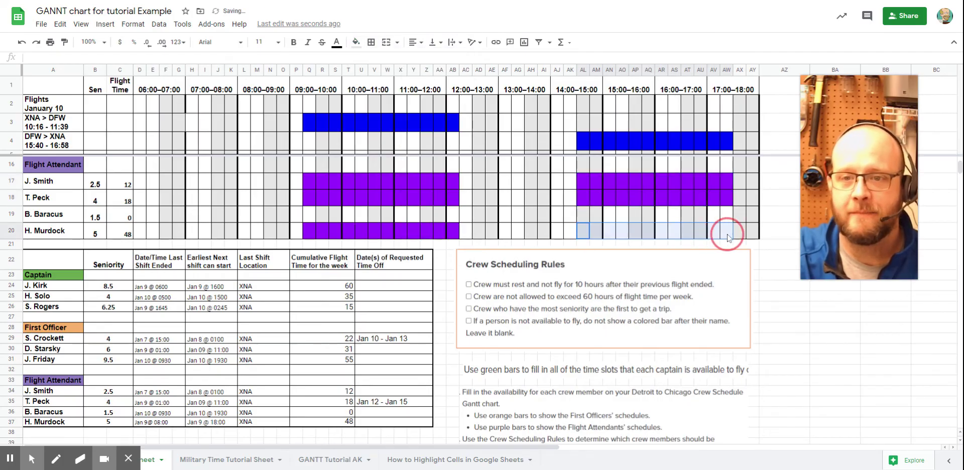
click(356, 42)
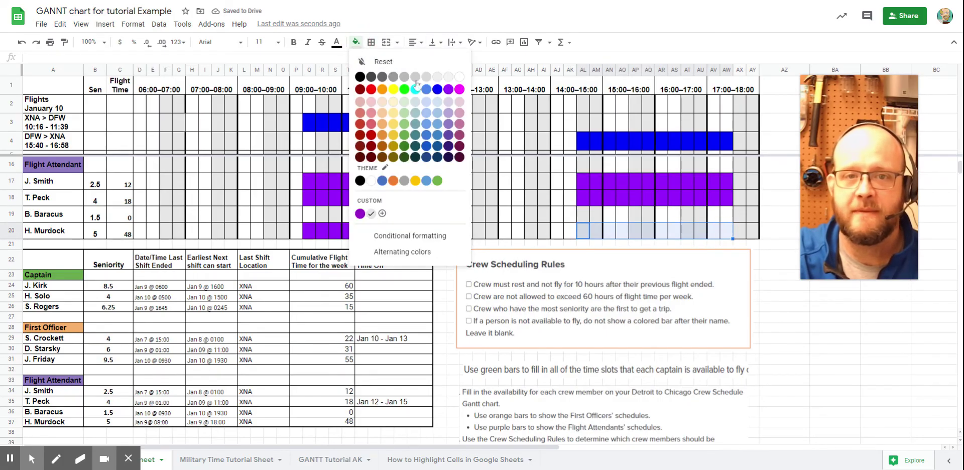
click(448, 89)
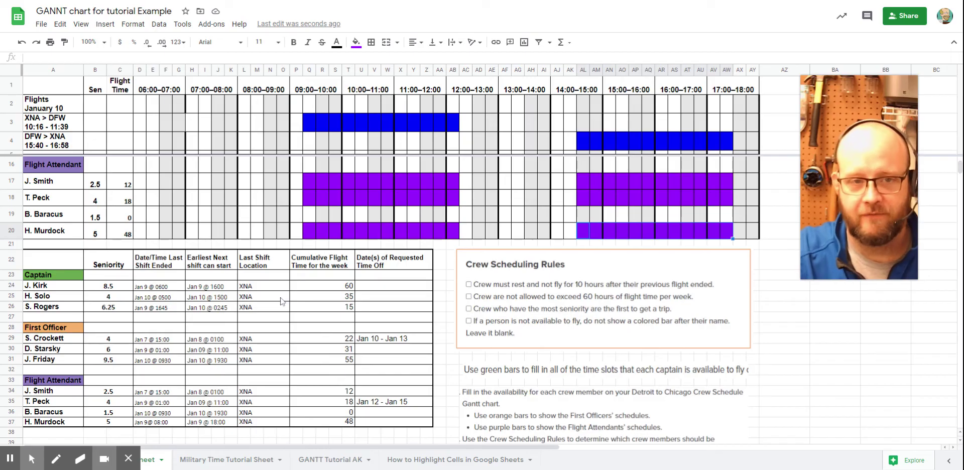
Review the coloured crew bars and the flight attendants' seniority against the crew data table and the Crew Scheduling Rules.
scroll(575, 307, up, 3)
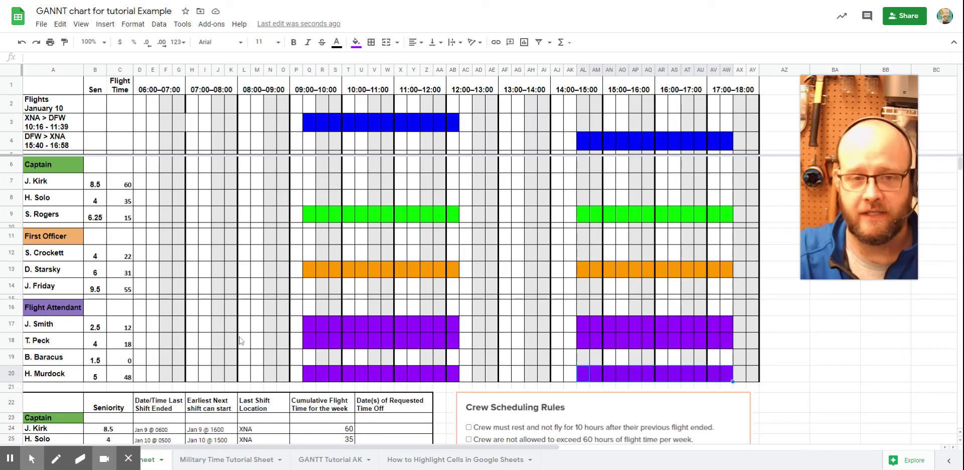
scroll(639, 384, down, 3)
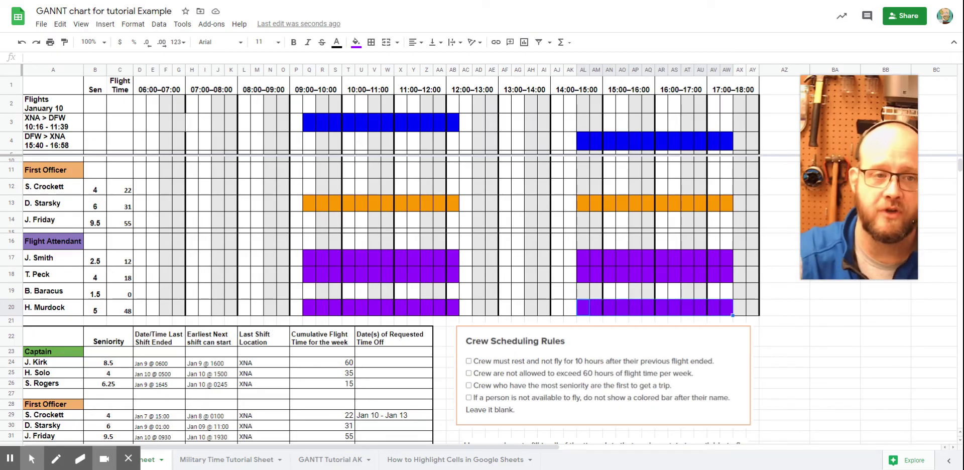
click(11, 156)
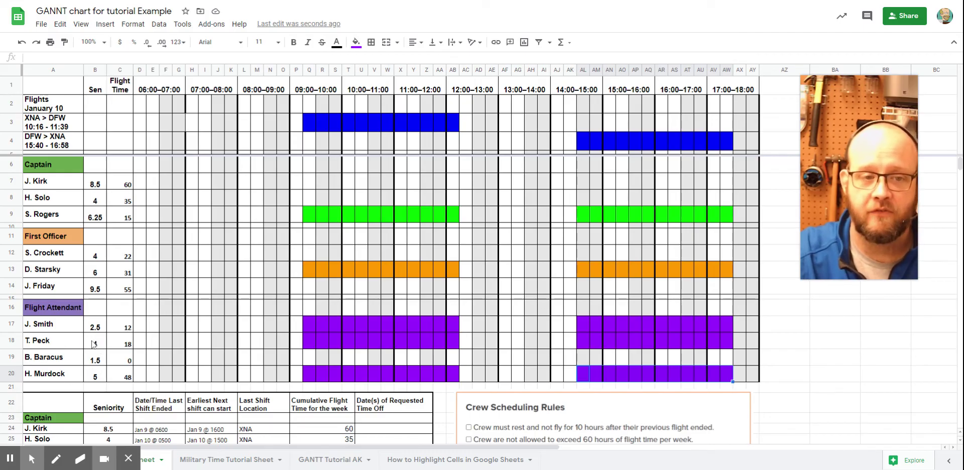
click(92, 373)
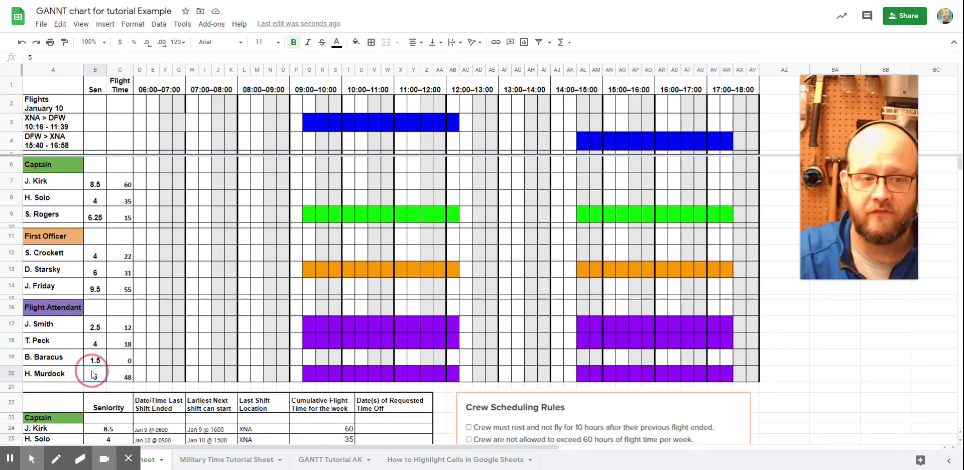
click(101, 329)
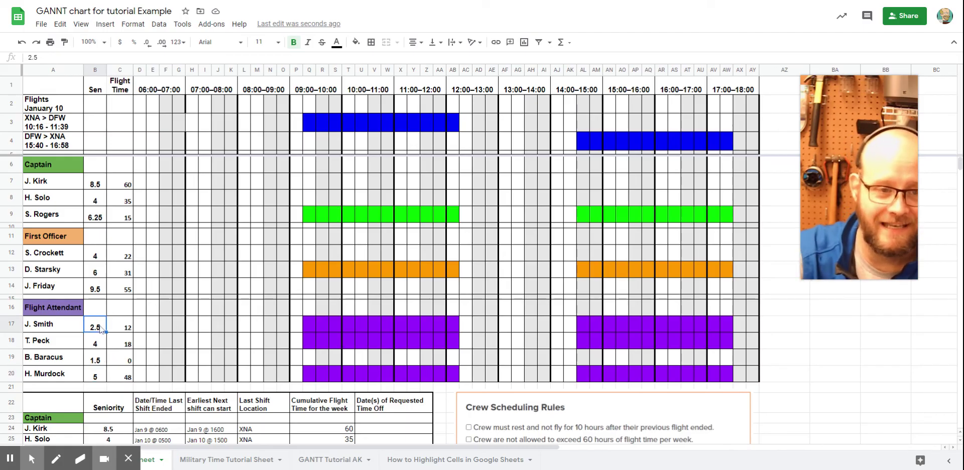
scroll(487, 253, down, 5)
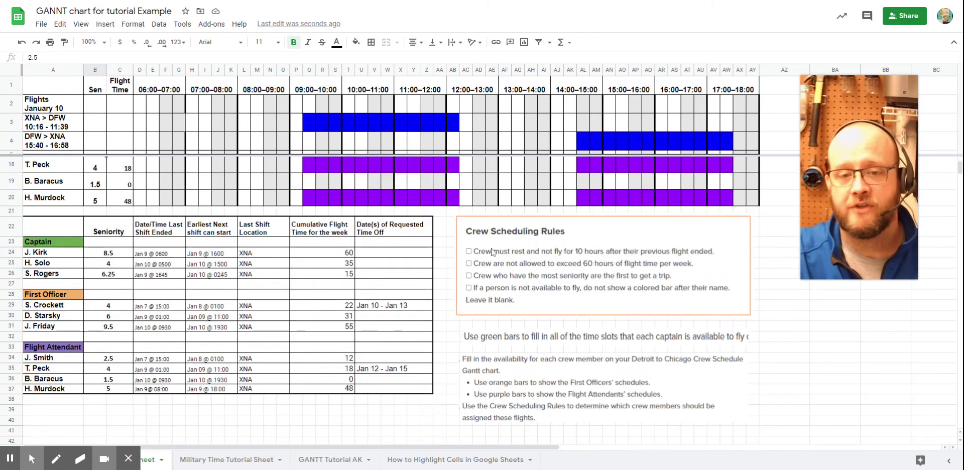
scroll(366, 325, up, 3)
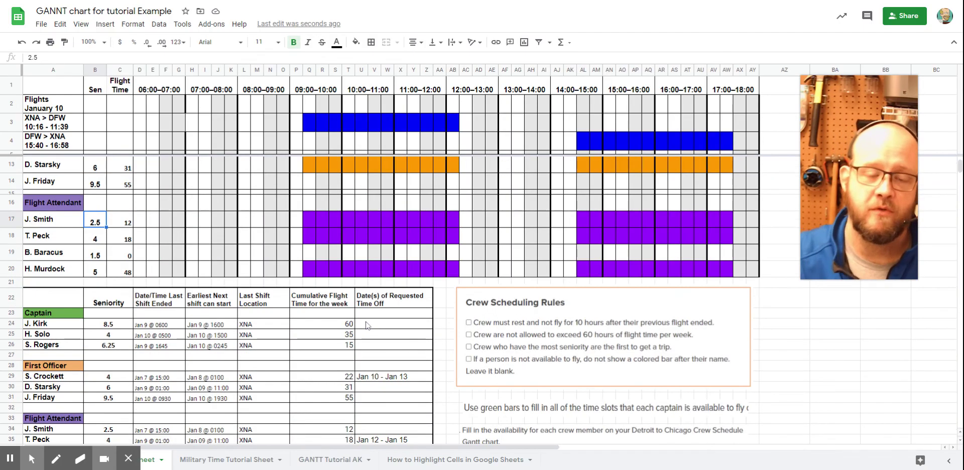
scroll(367, 325, up, 2)
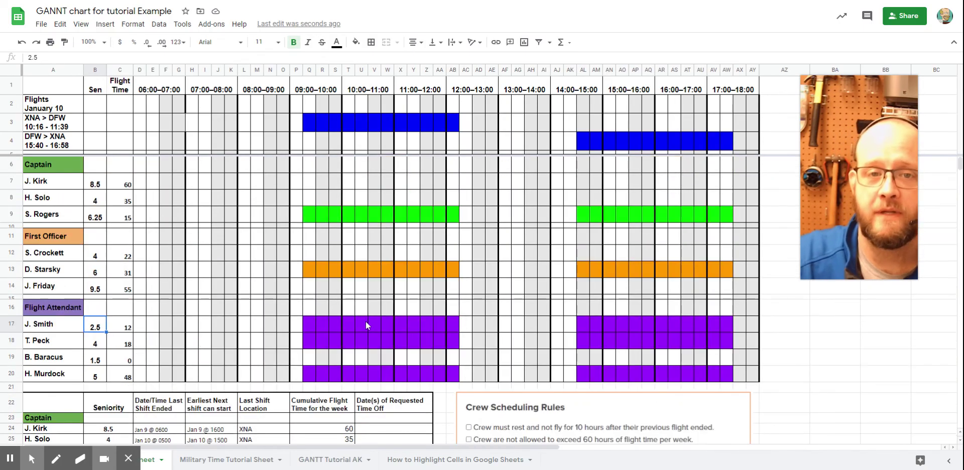